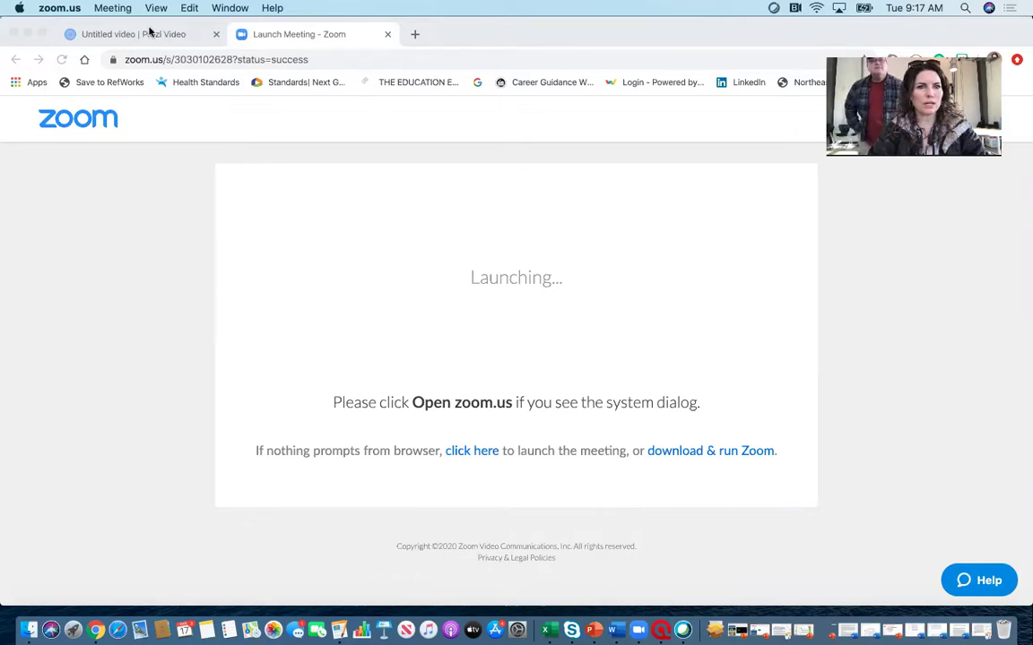
Close the untitled video's tab, reach the Prezi dashboard through a web search for "prezi login", and start a new video
left_click(215, 35)
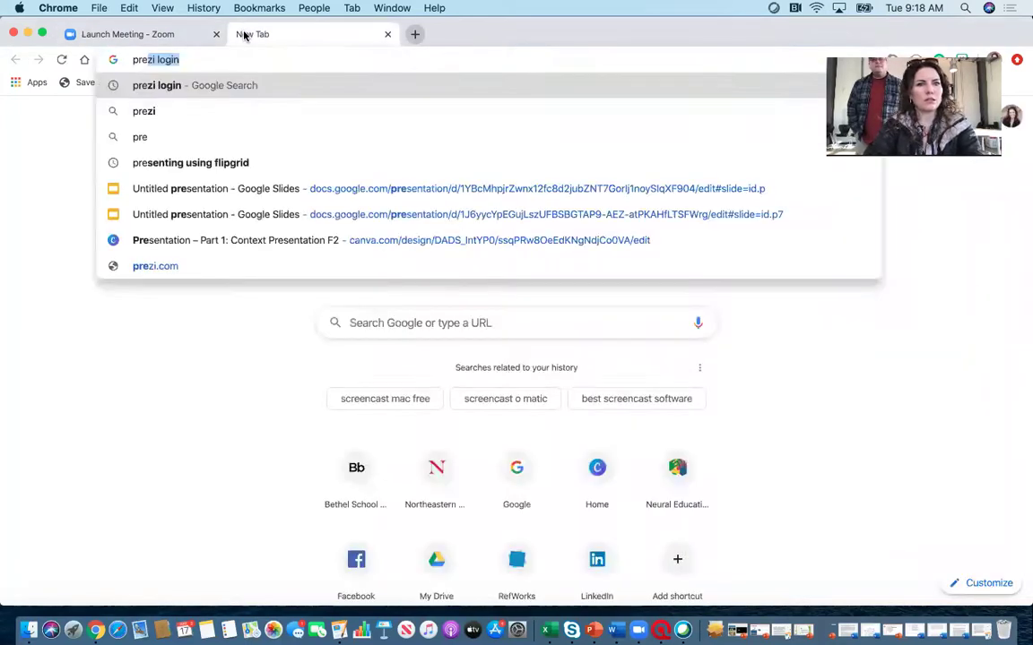
key("Return")
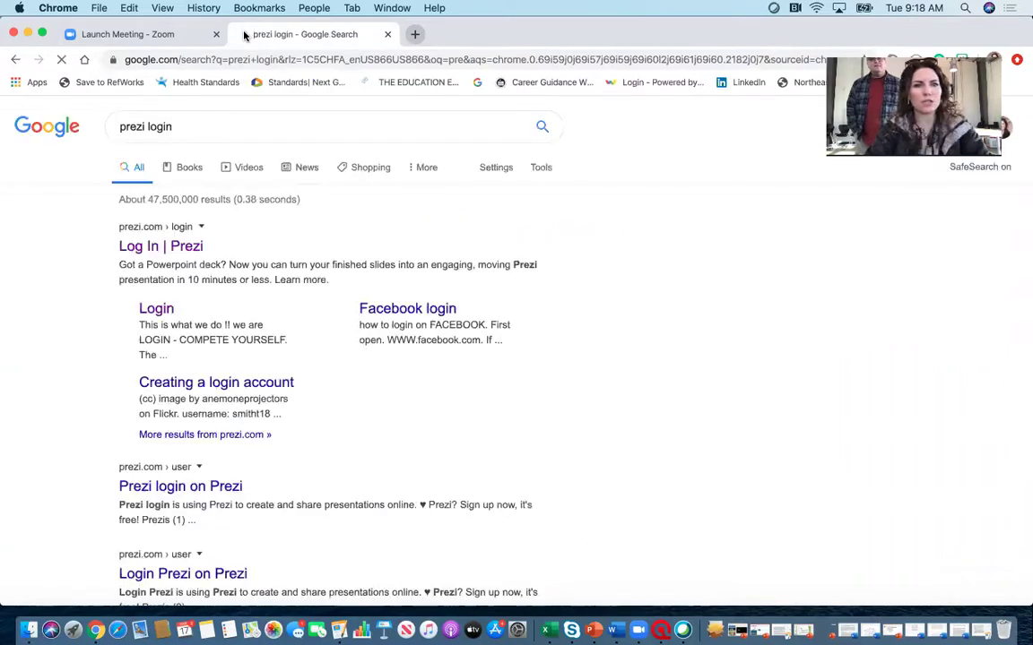
left_click(173, 248)
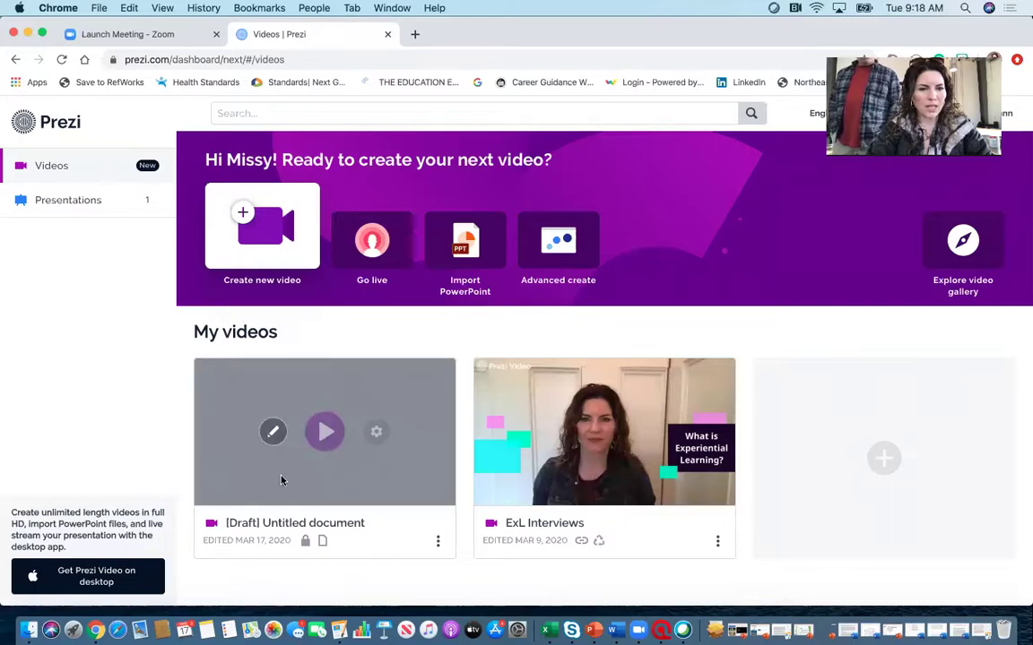
mouse_move(301, 406)
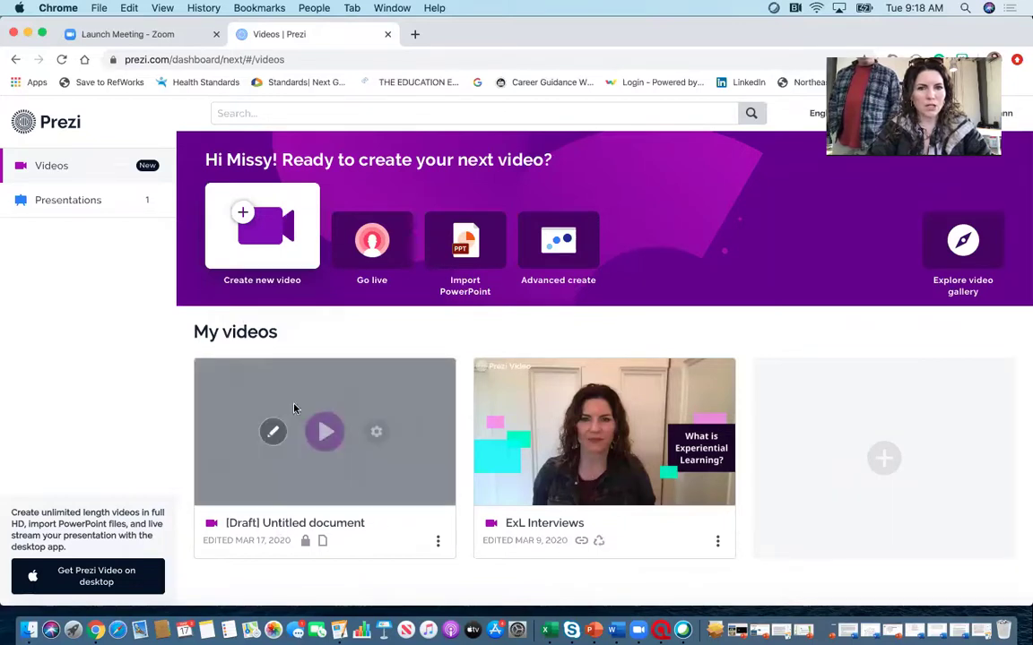
left_click(248, 216)
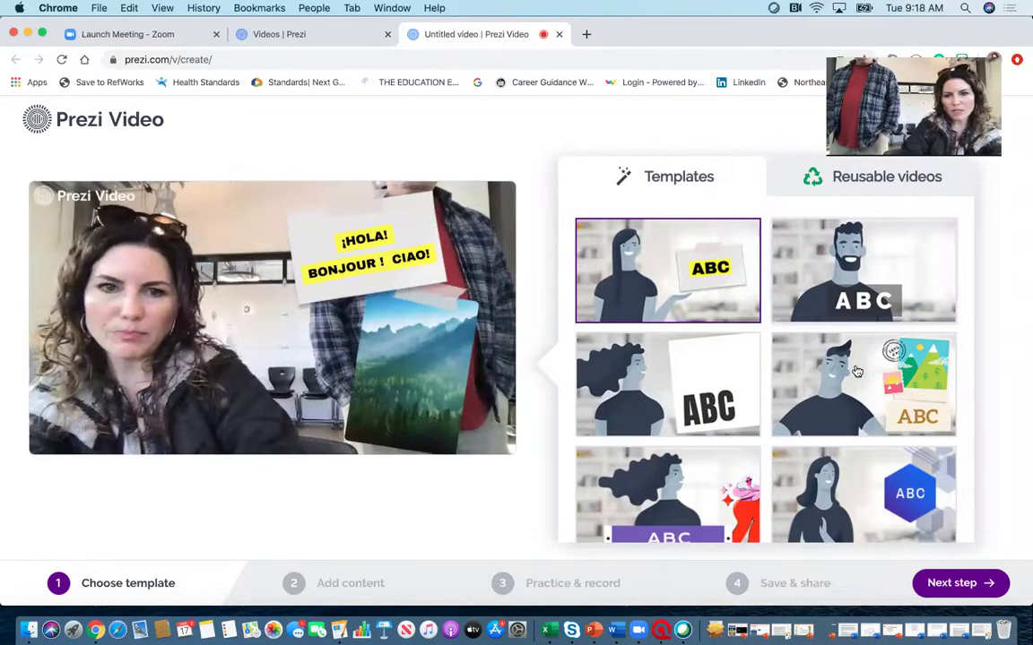
Try out the stamp-and-photo collage, purple-banner and blue-arrow video templates
left_click(886, 385)
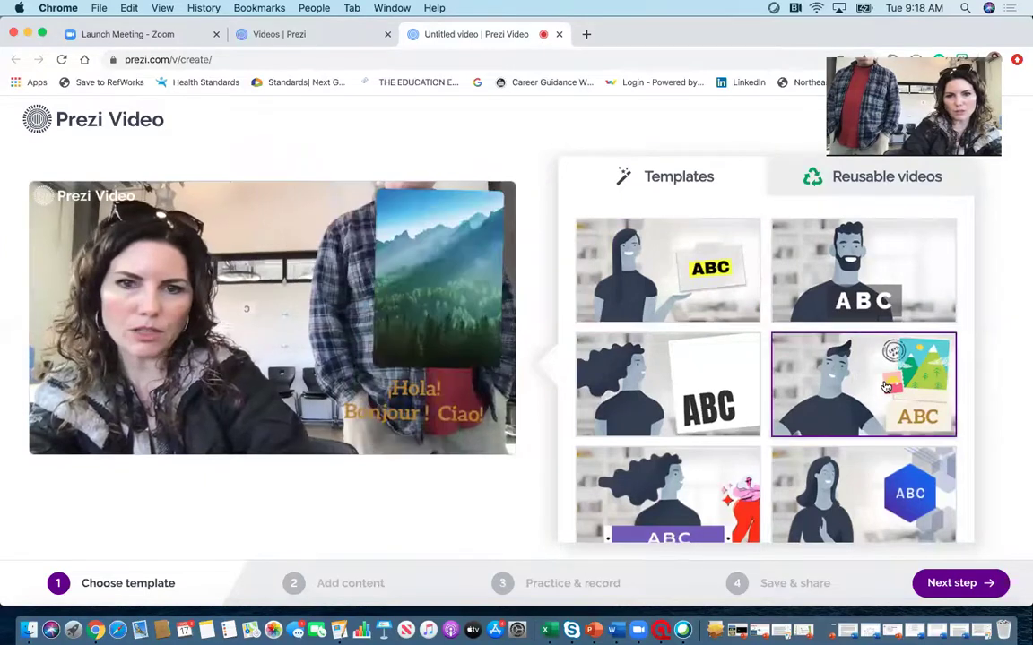
left_click(732, 469)
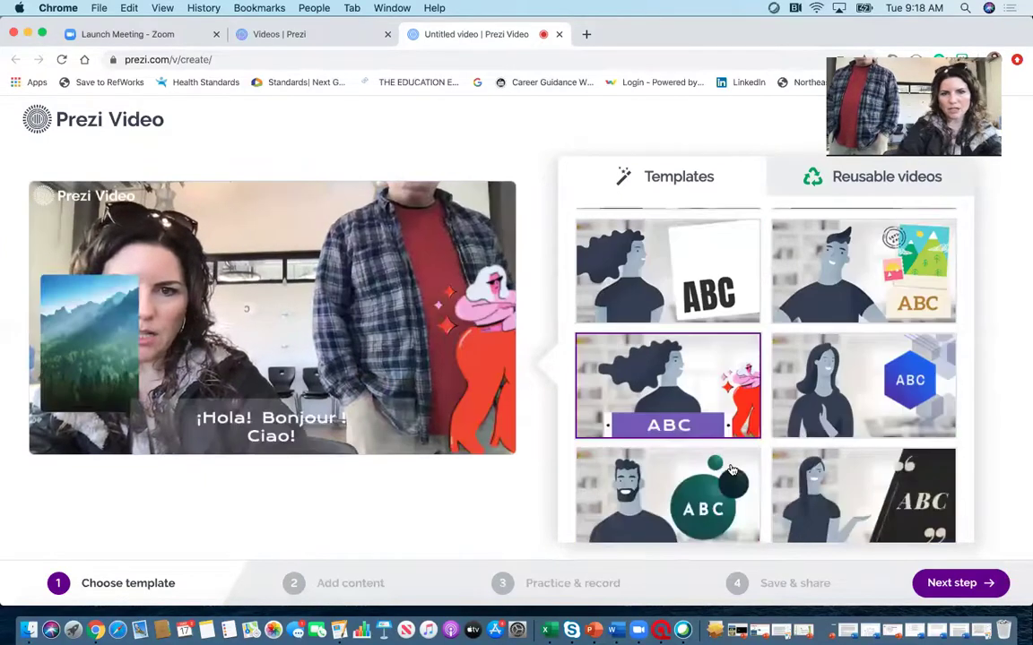
scroll(732, 470, "down", 3)
left_click(887, 439)
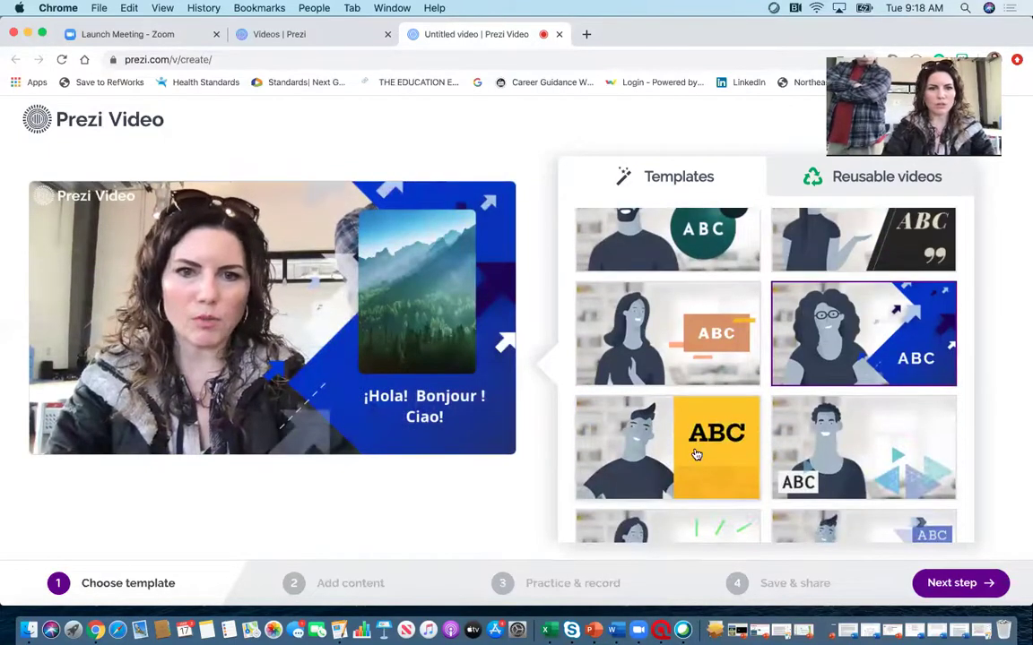
Apply the template with the yellow side panel and proceed to adding content
left_click(694, 452)
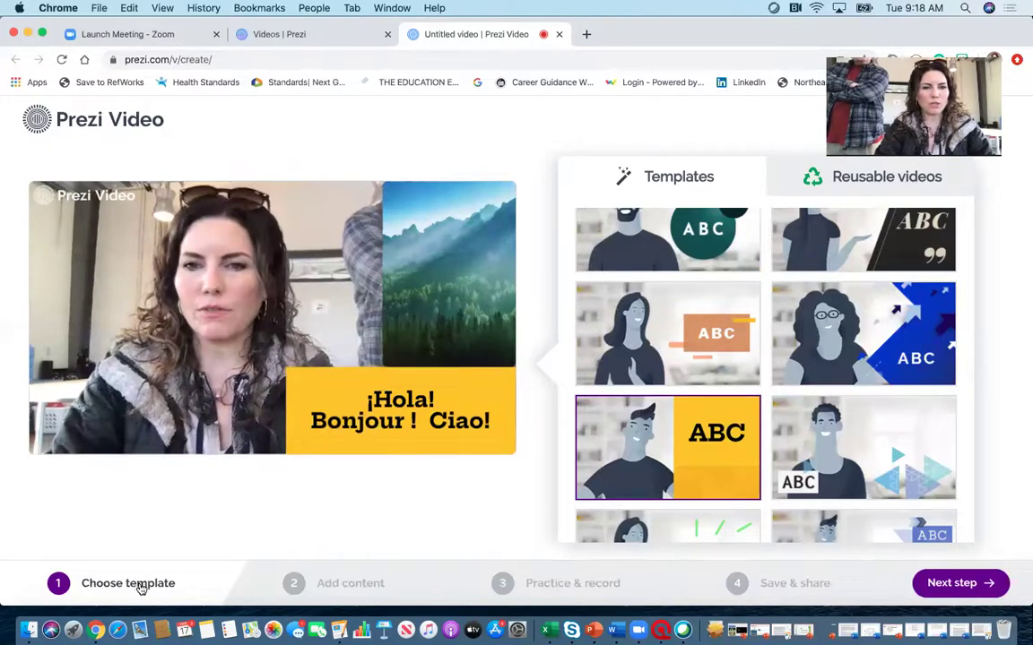
left_click(338, 584)
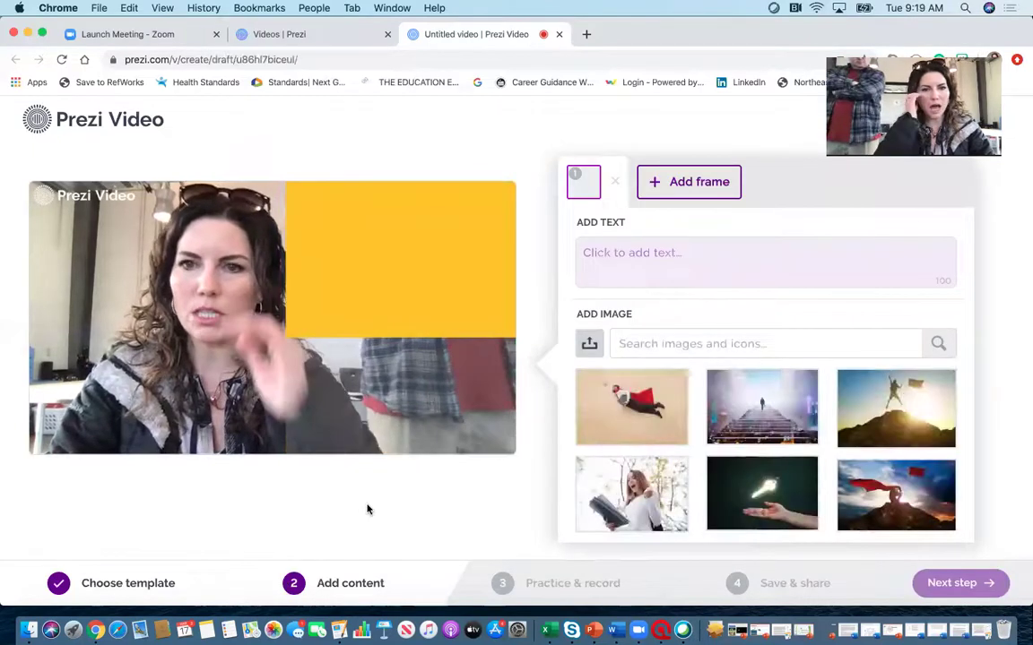
Fill the first frame with the image of the flying man in a red cape and the text "Welcome students"
mouse_move(368, 305)
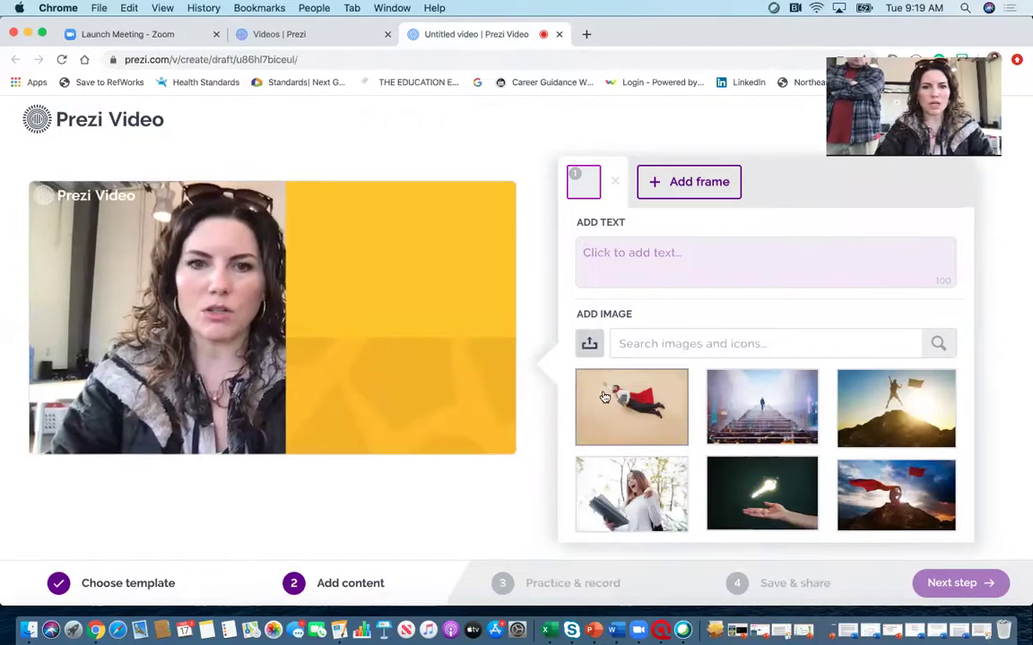
left_click_drag(629, 410, 397, 265)
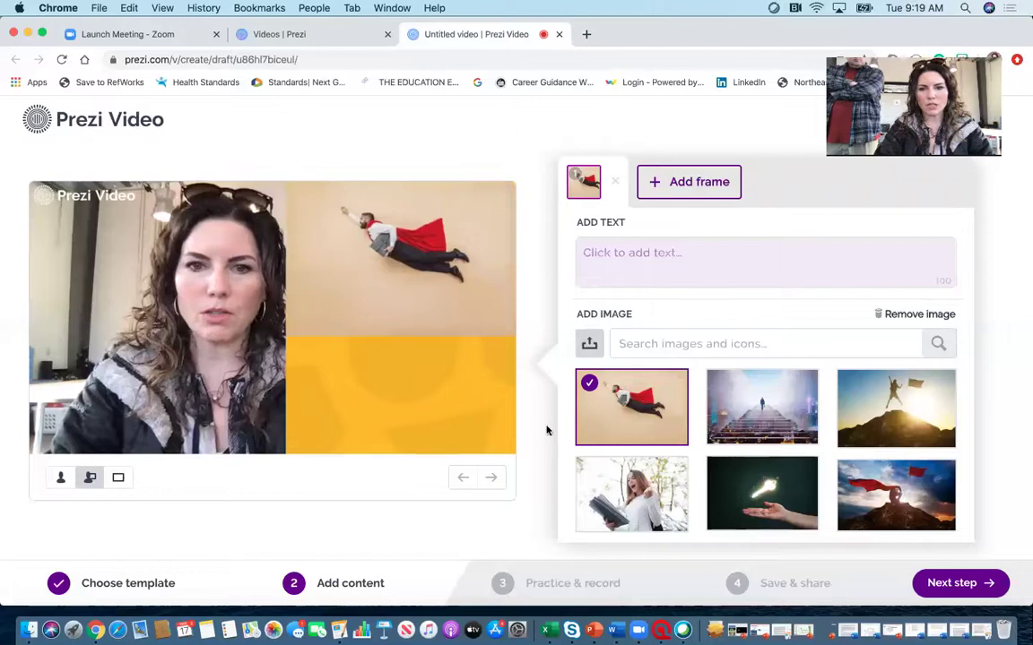
left_click(629, 252)
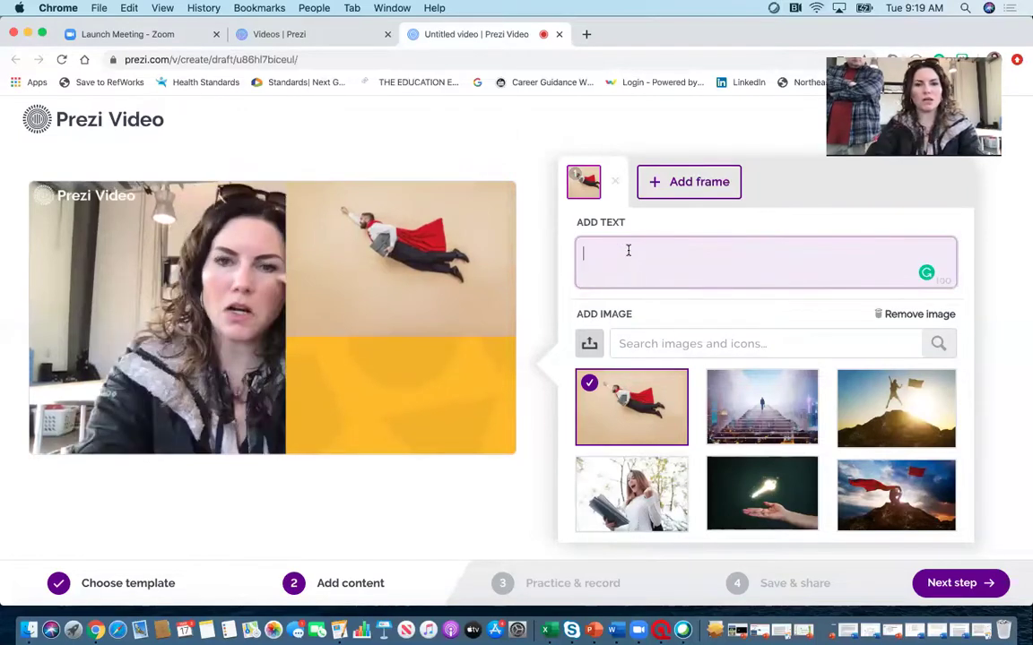
type("Welc")
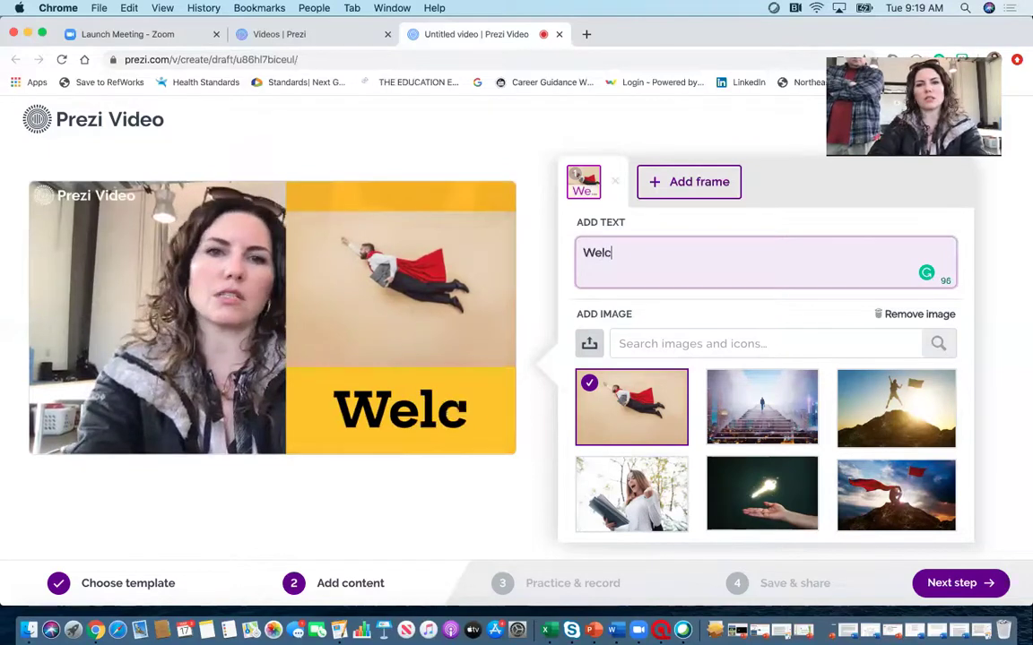
type("ome students")
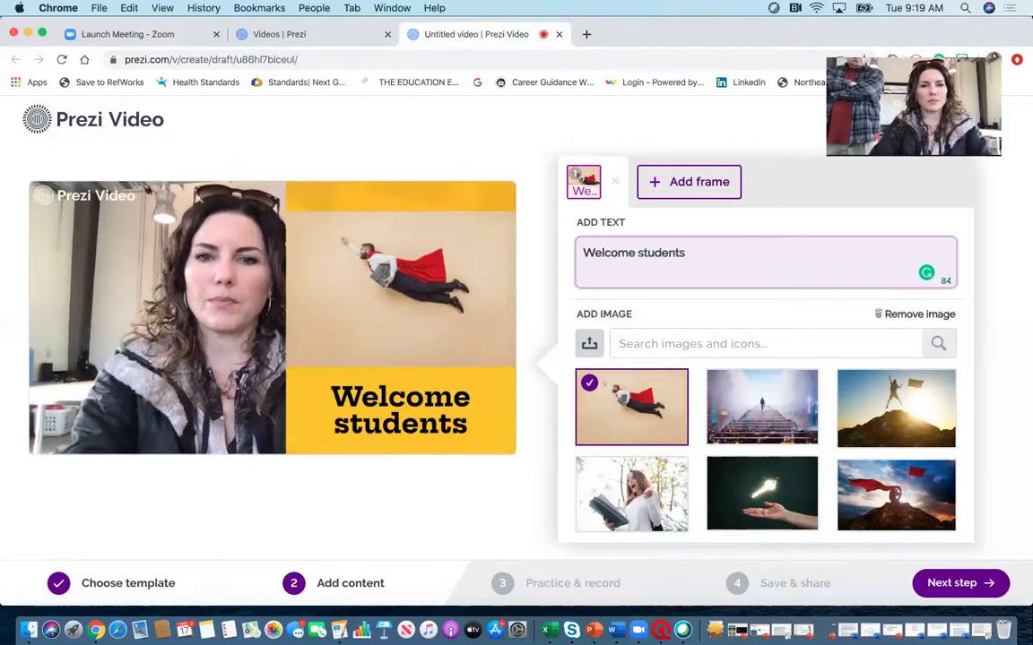
Add a second frame with the text "Hey....get into canvas!" and the image of a glowing key above a hand
mouse_move(389, 493)
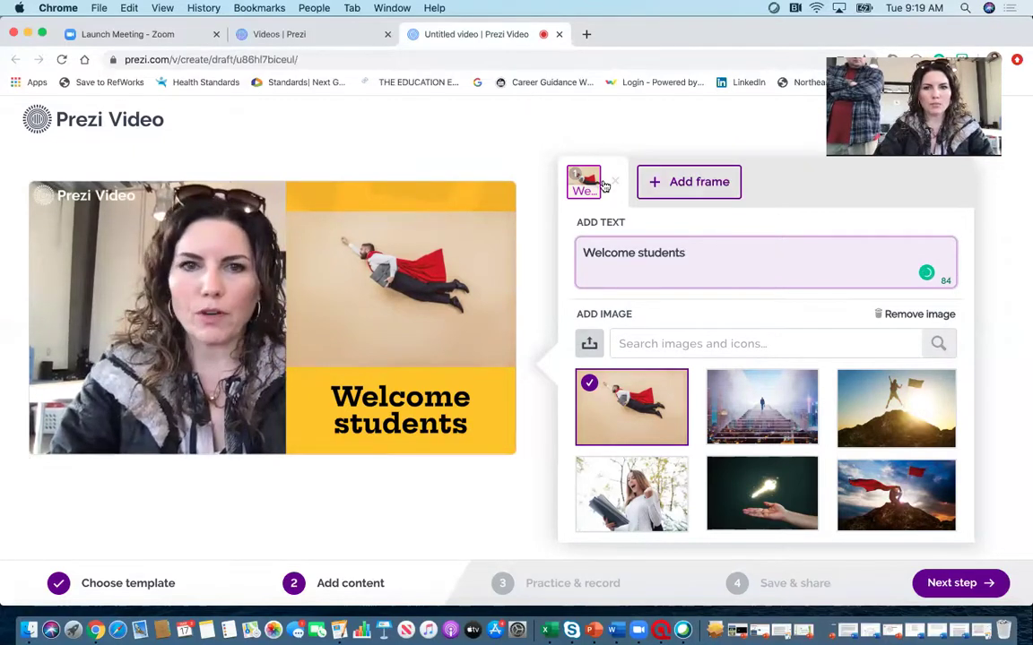
left_click(689, 181)
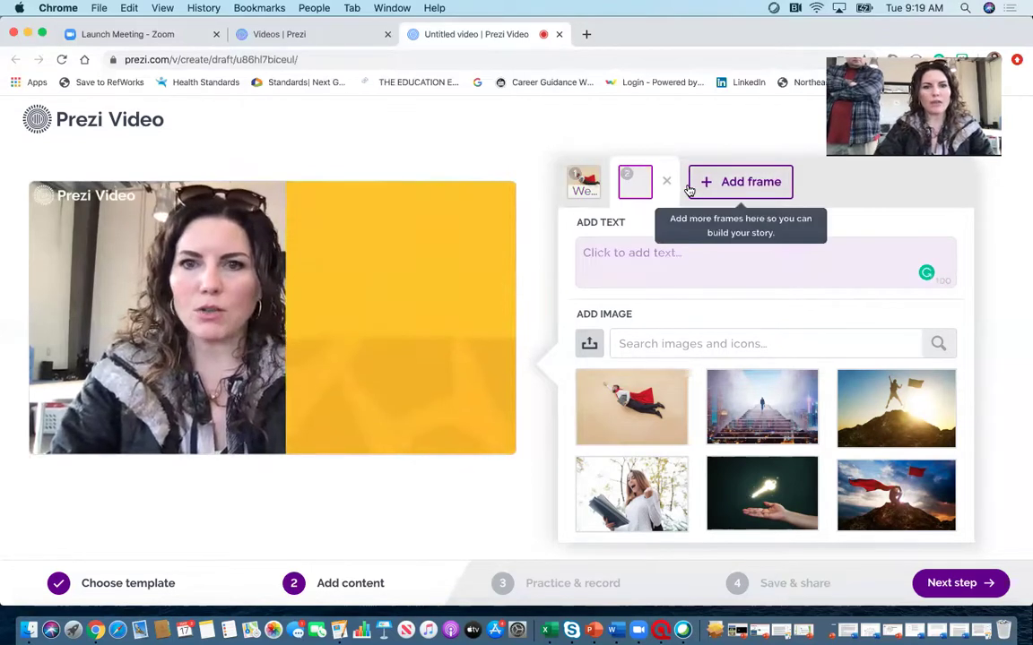
left_click(615, 256)
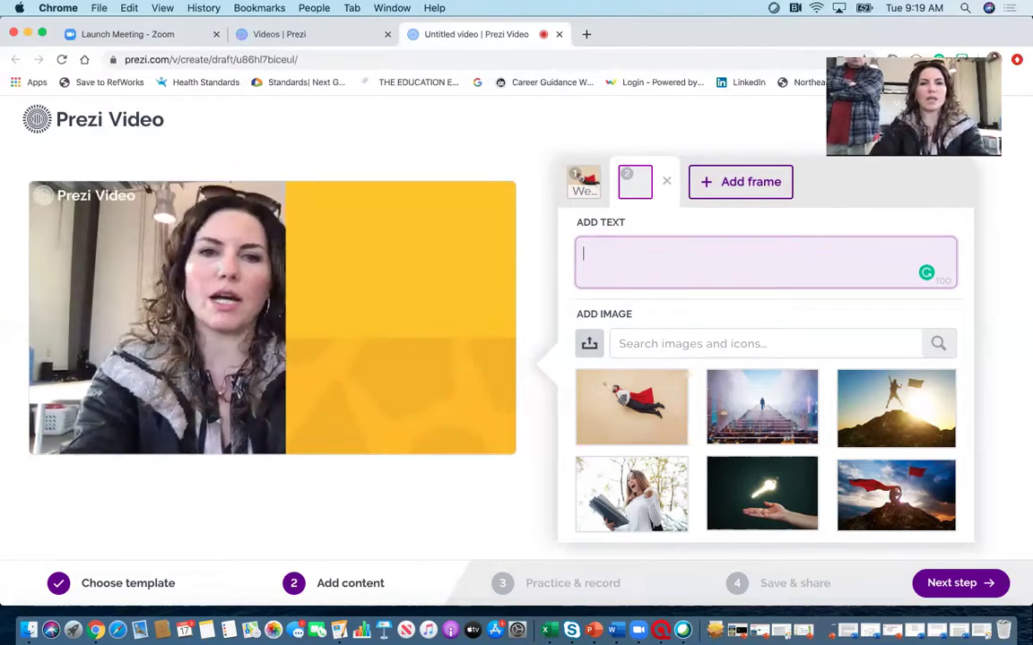
type("Hey....")
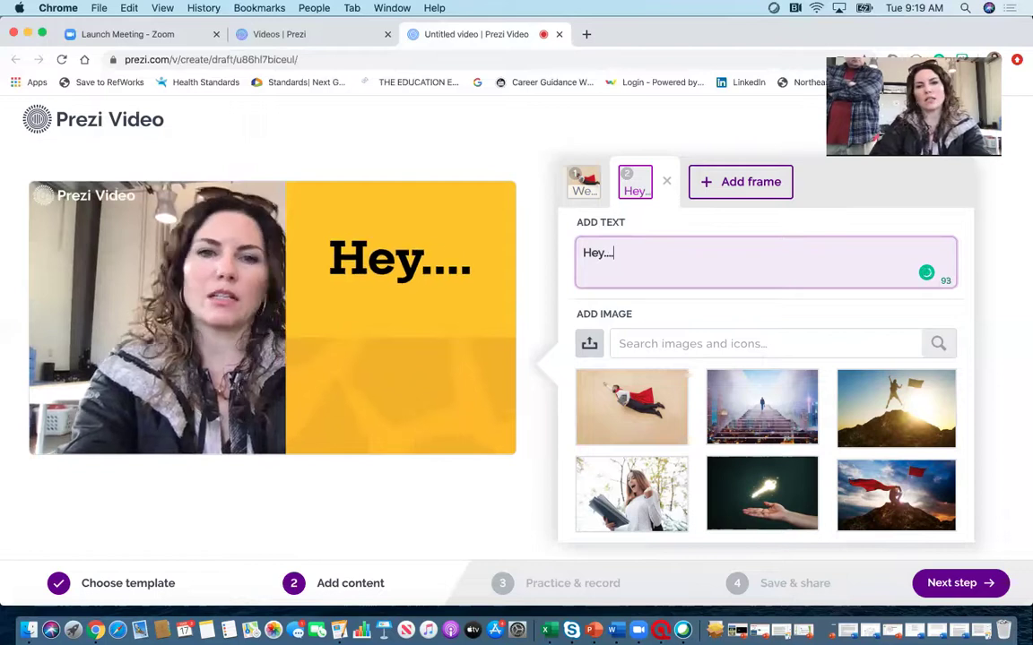
type("get into can")
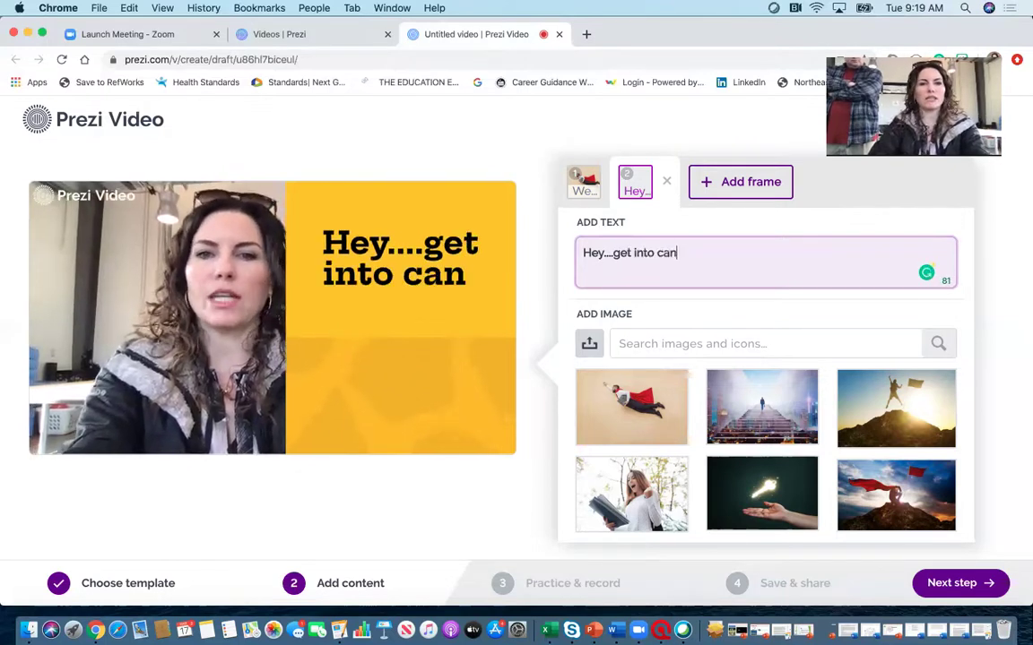
type("vas!")
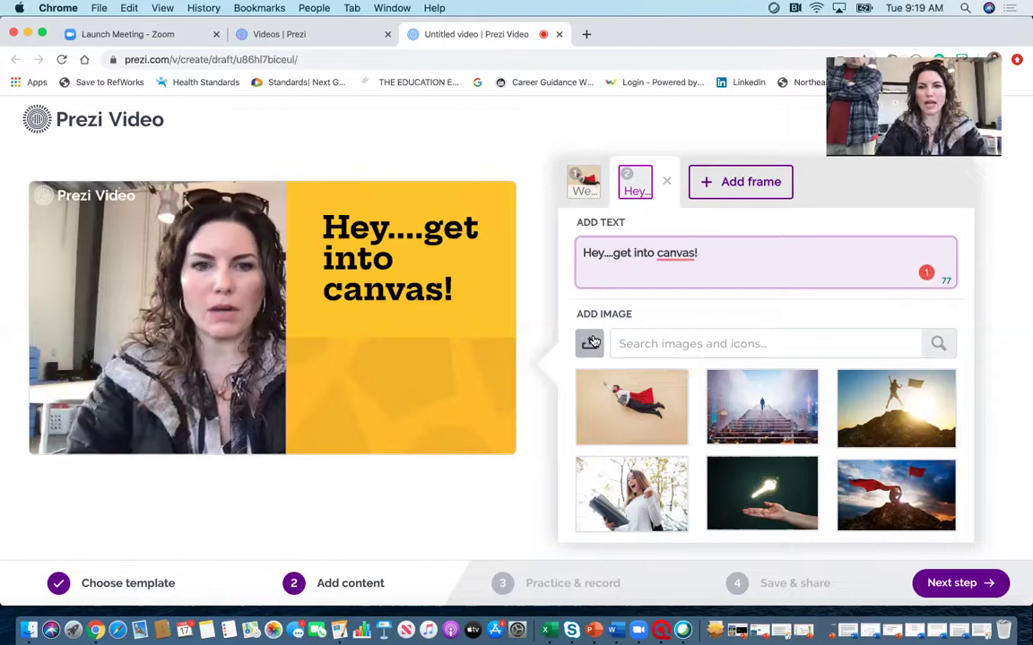
left_click(762, 493)
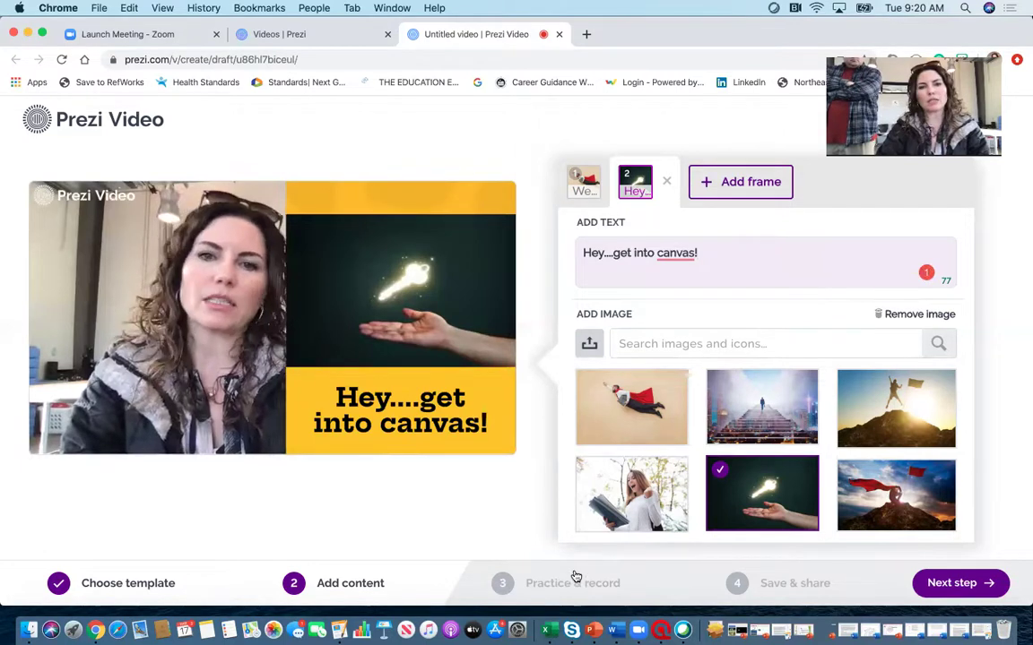
Add a third frame with the text "Get to it!" and the image of the cheering woman holding a book
left_click(742, 192)
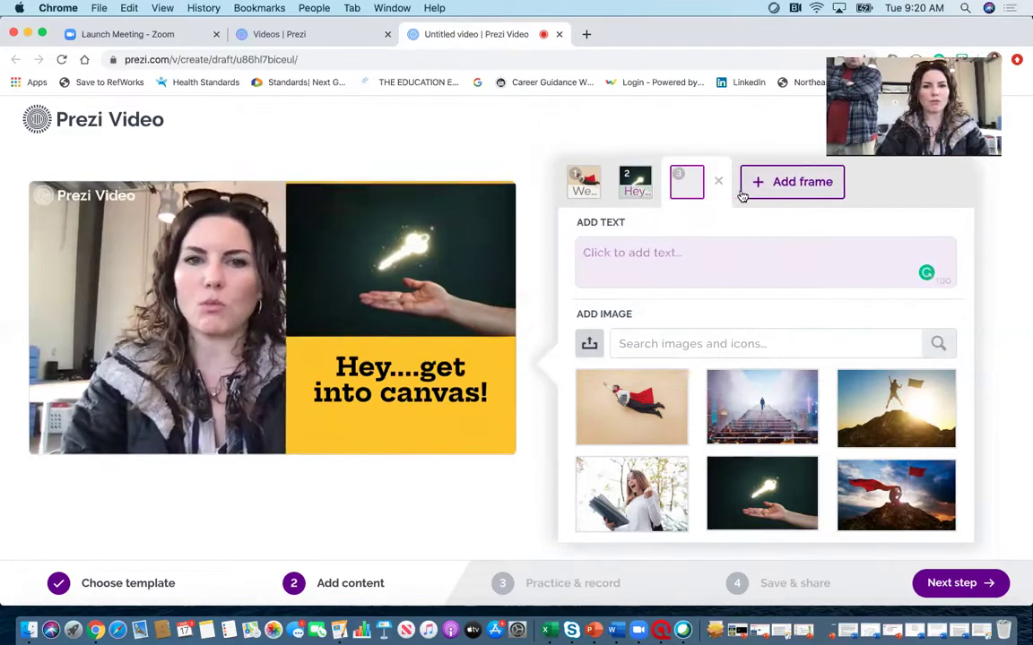
left_click(618, 257)
type("Get ")
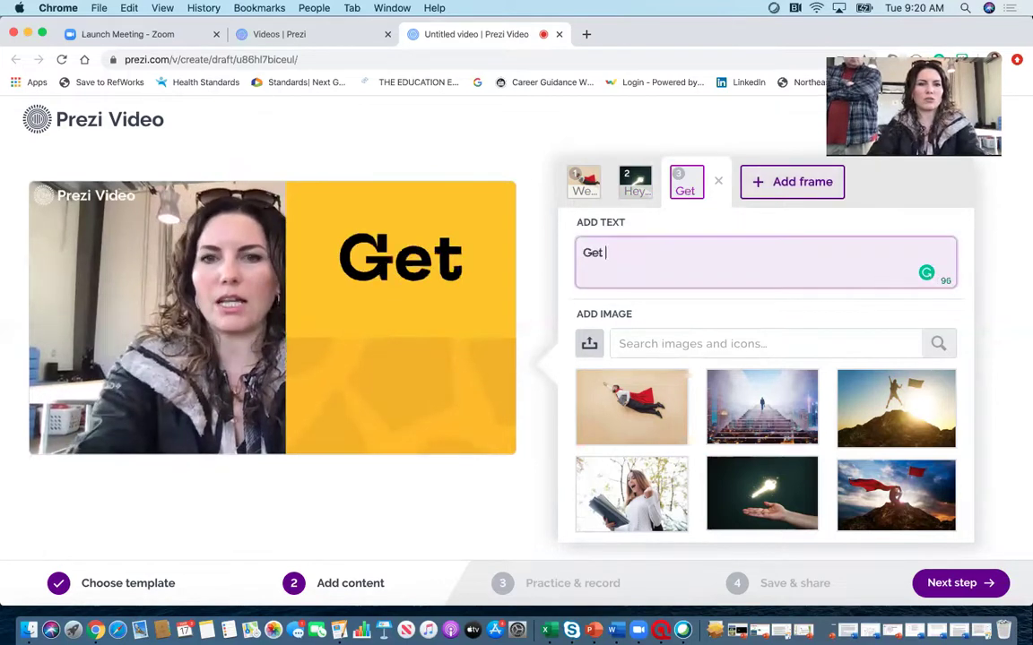
type("to it!")
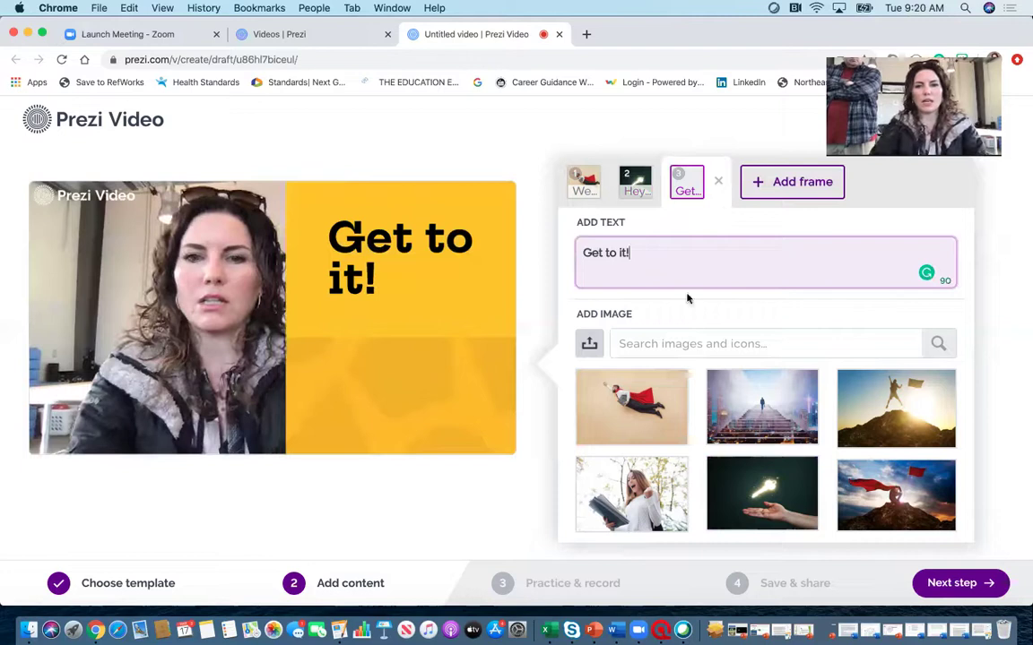
left_click(631, 494)
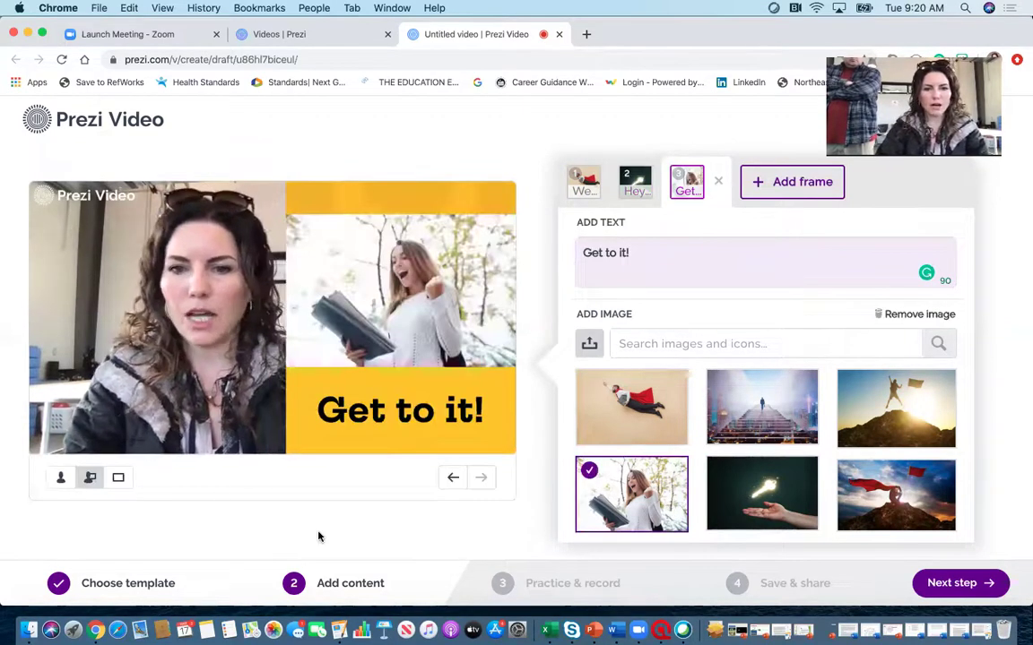
Proceed to the practice and record stage and rehearse moving through all three frames
left_click(534, 584)
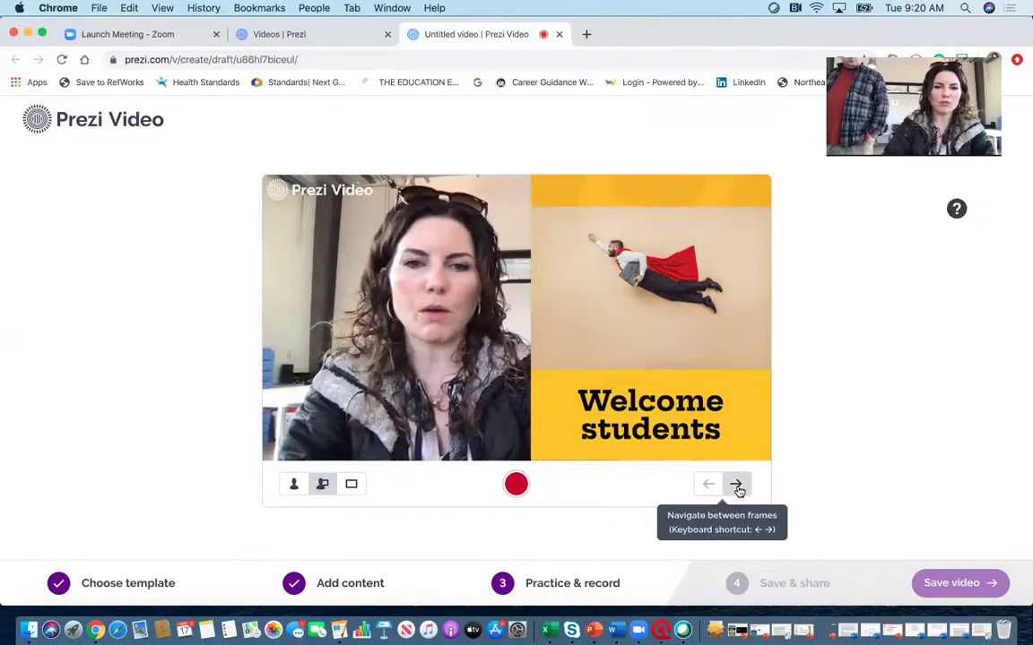
left_click(736, 485)
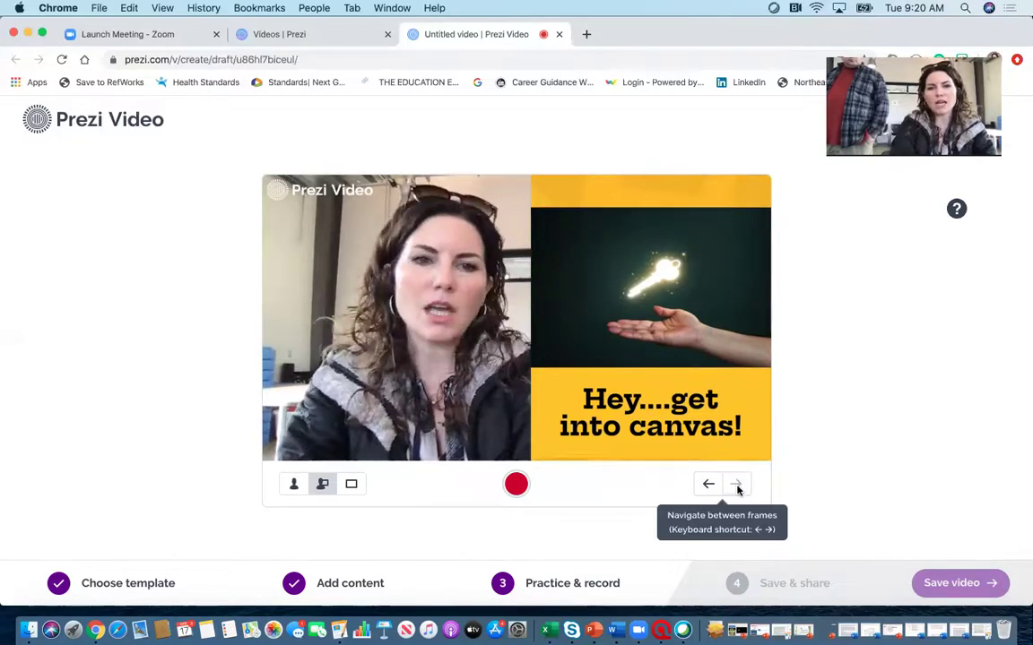
left_click(735, 485)
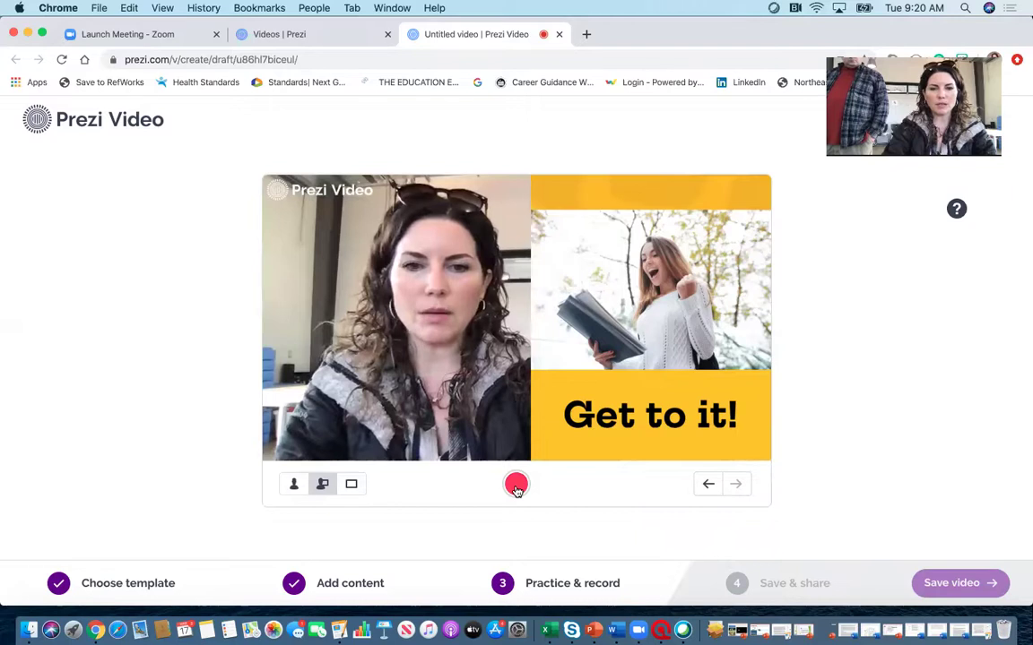
Record the video, advancing from the first frame through the third, and stop the recording
left_click(516, 487)
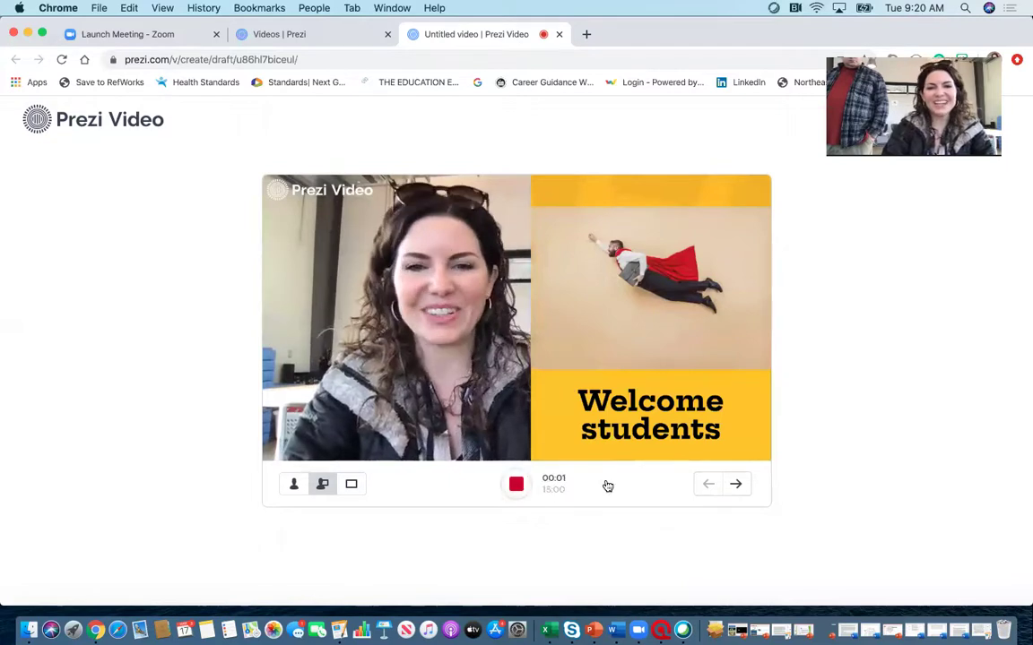
left_click(737, 484)
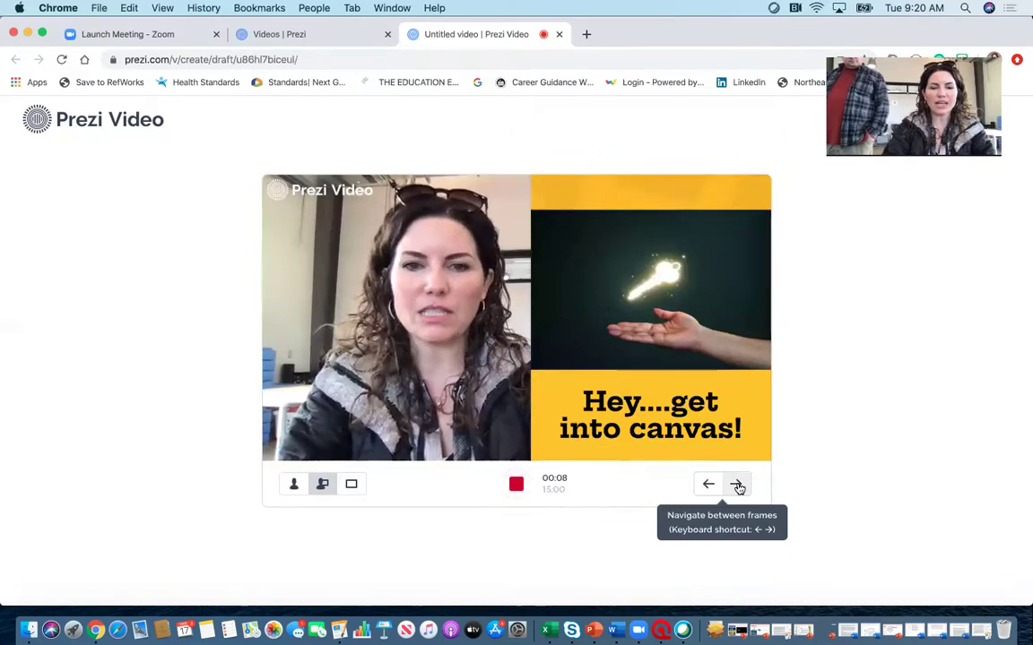
left_click(737, 485)
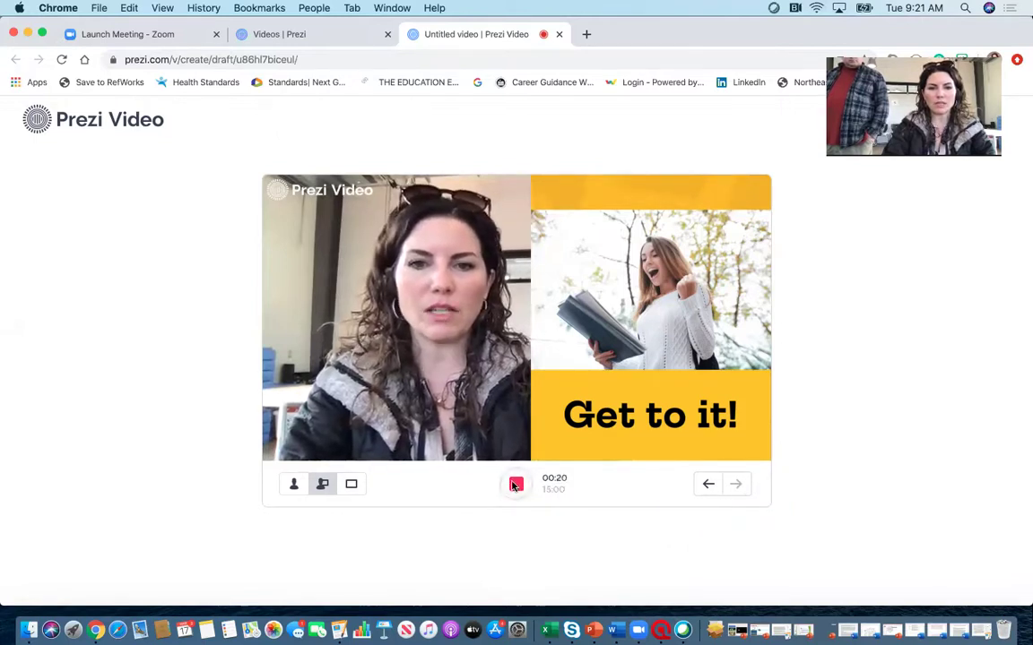
left_click(515, 485)
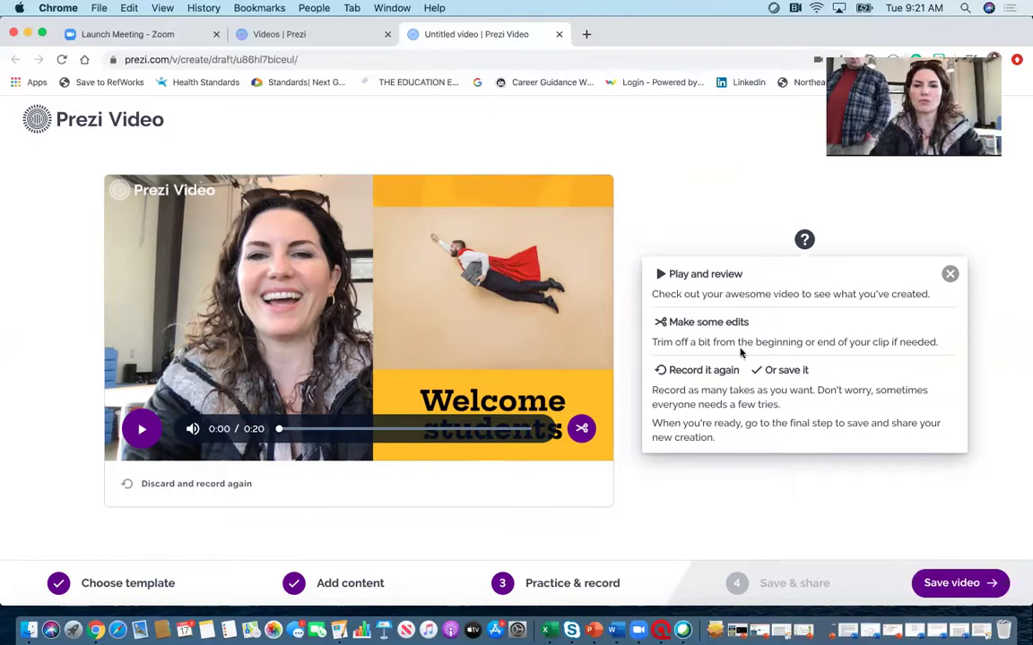
Save the recorded video and copy its sharing link
left_click(738, 586)
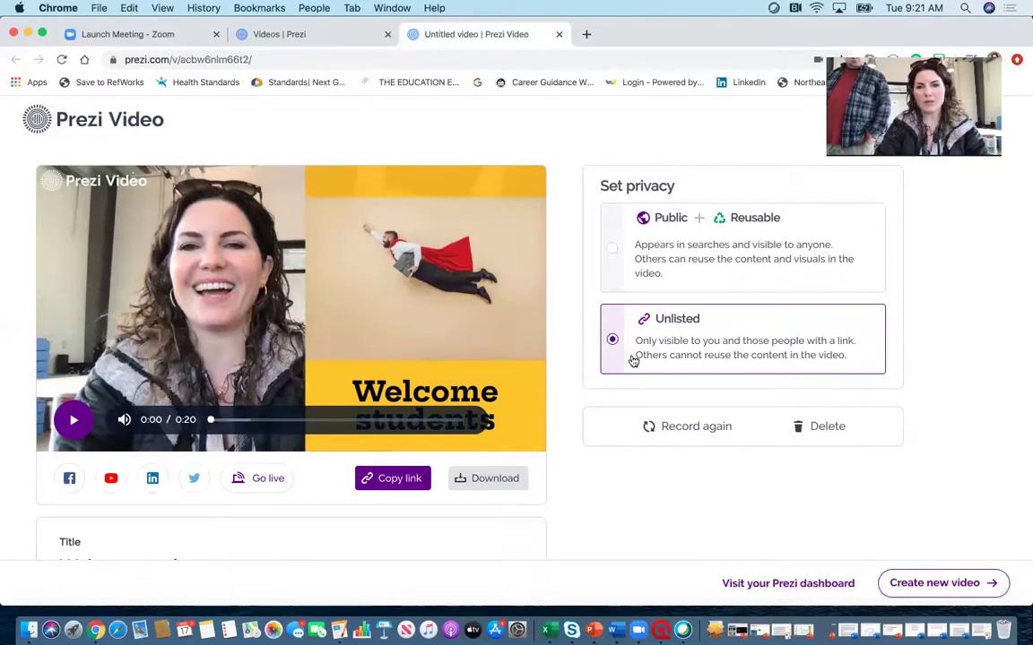
left_click(381, 480)
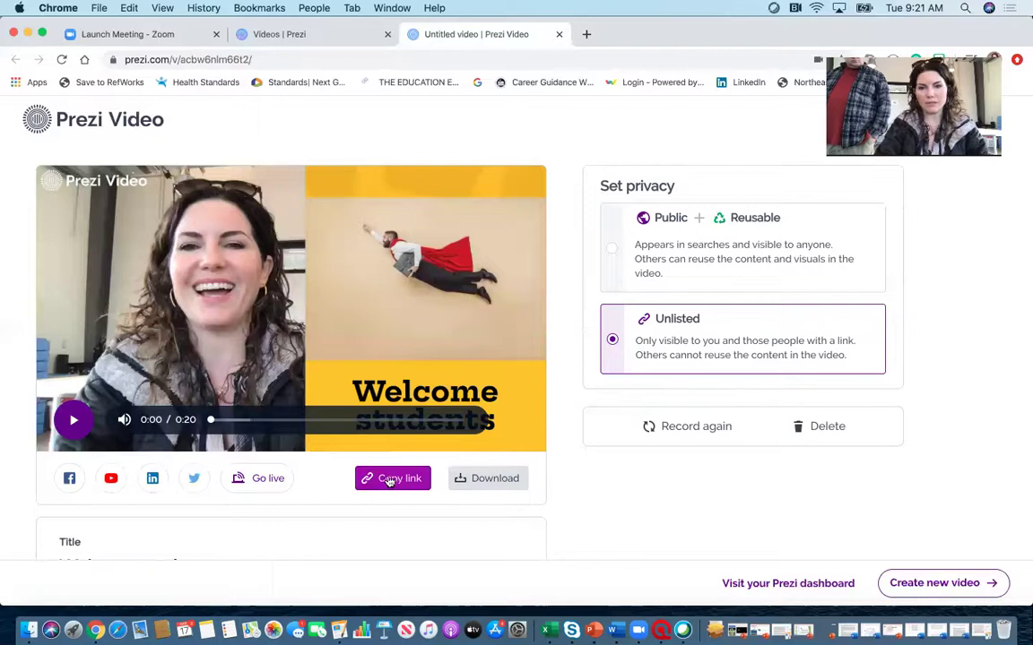
left_click(392, 482)
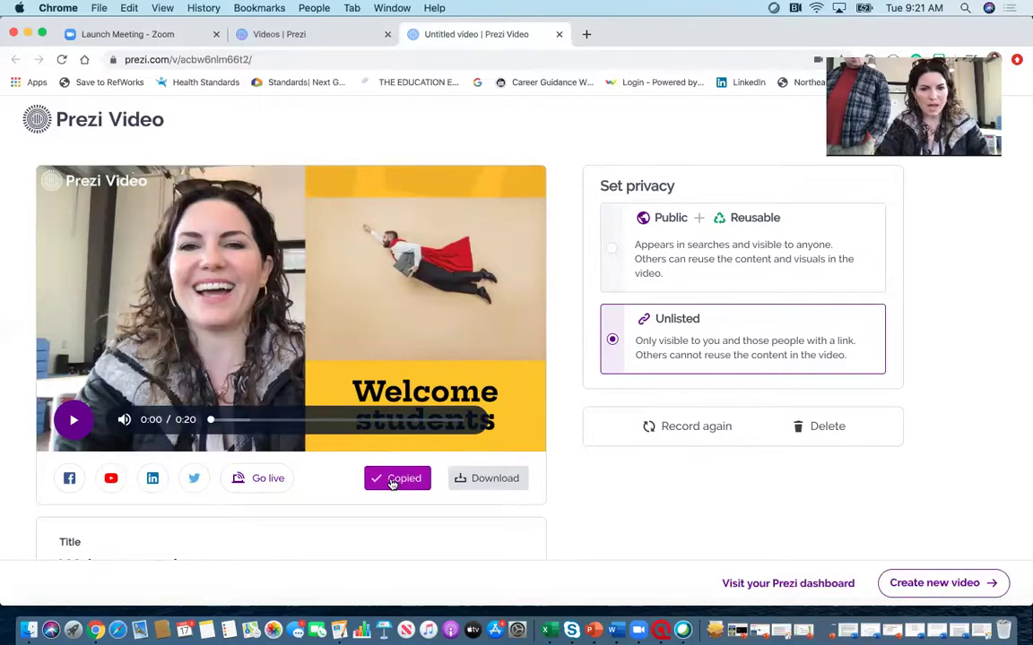